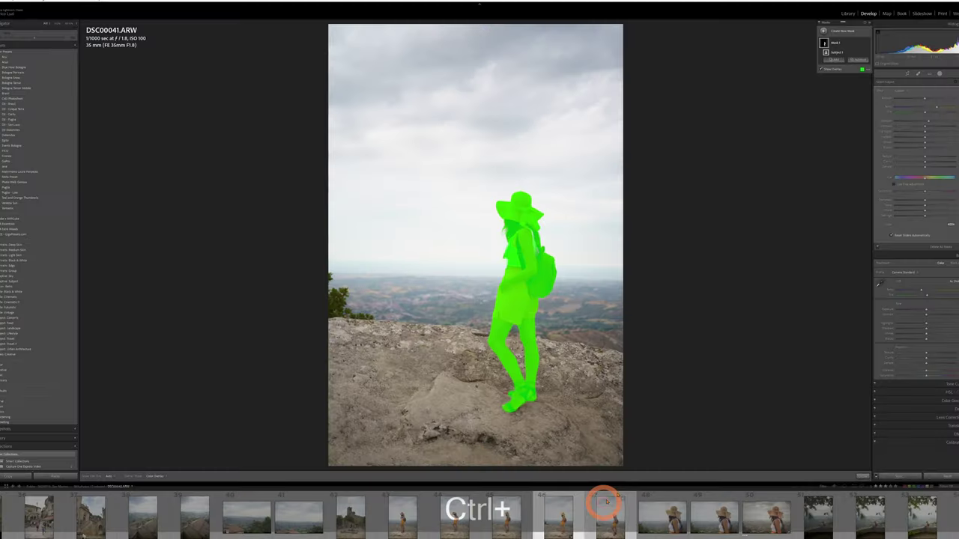
Synchronize the hiker's AI subject mask to the other selected portraits with Masking checked
{"action": "key", "text": "ctrl+shift+s"}
{"action": "left_click", "coordinate": [532, 297]}
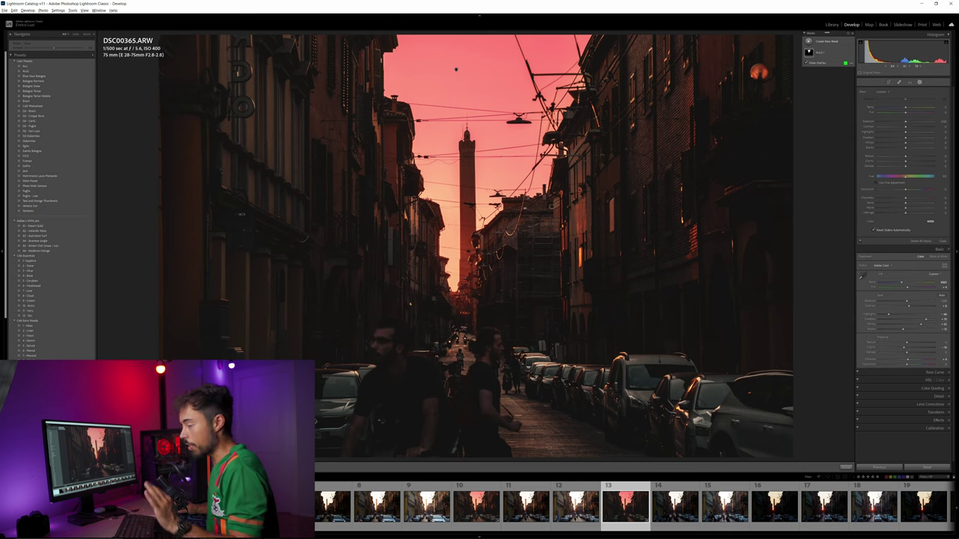
Apply the Bologna Portrait preset and settle its Amount on a warm, moody orange grade
{"action": "key", "text": "g"}
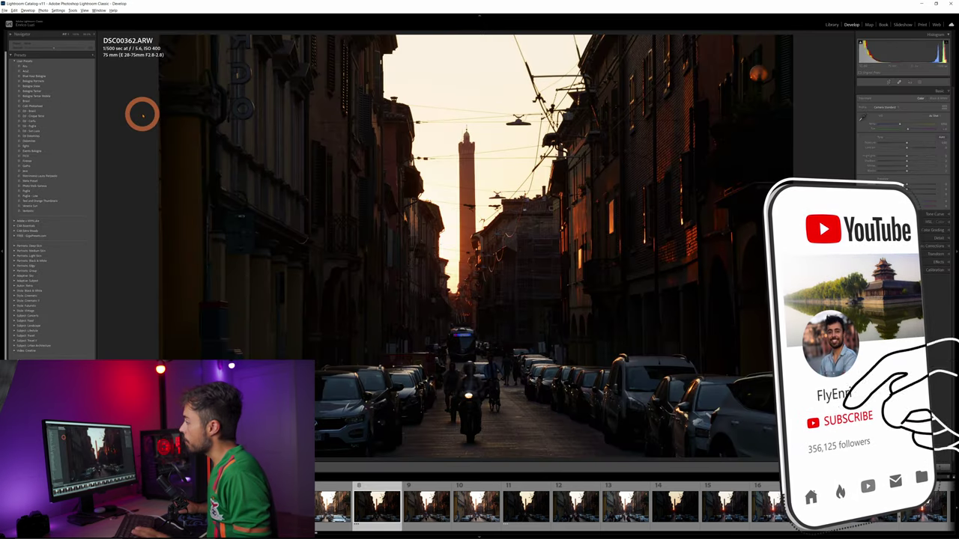
{"action": "left_click", "coordinate": [41, 80]}
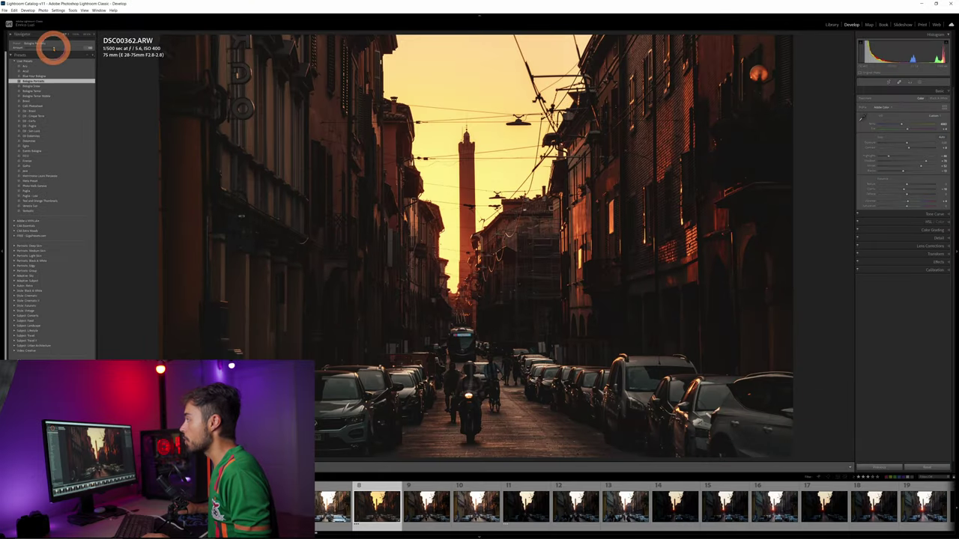
{"action": "left_click_drag", "start_coordinate": [52, 49], "coordinate": [17, 55]}
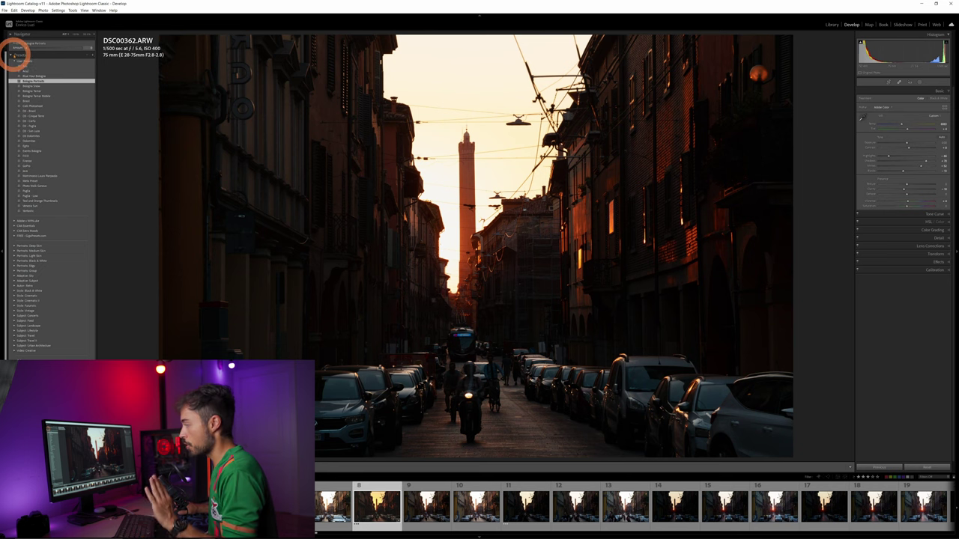
{"action": "left_click_drag", "start_coordinate": [32, 52], "coordinate": [51, 47]}
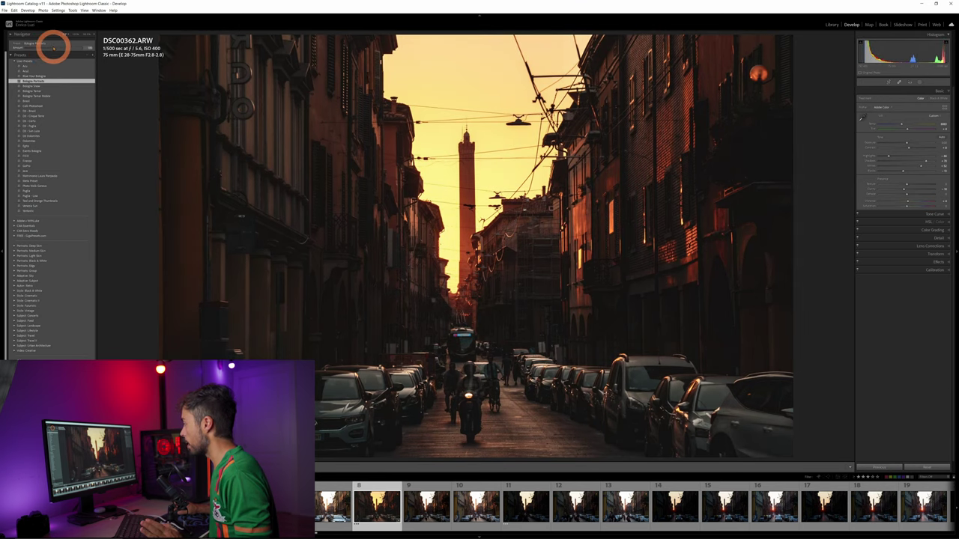
{"action": "left_click_drag", "start_coordinate": [53, 47], "coordinate": [85, 48]}
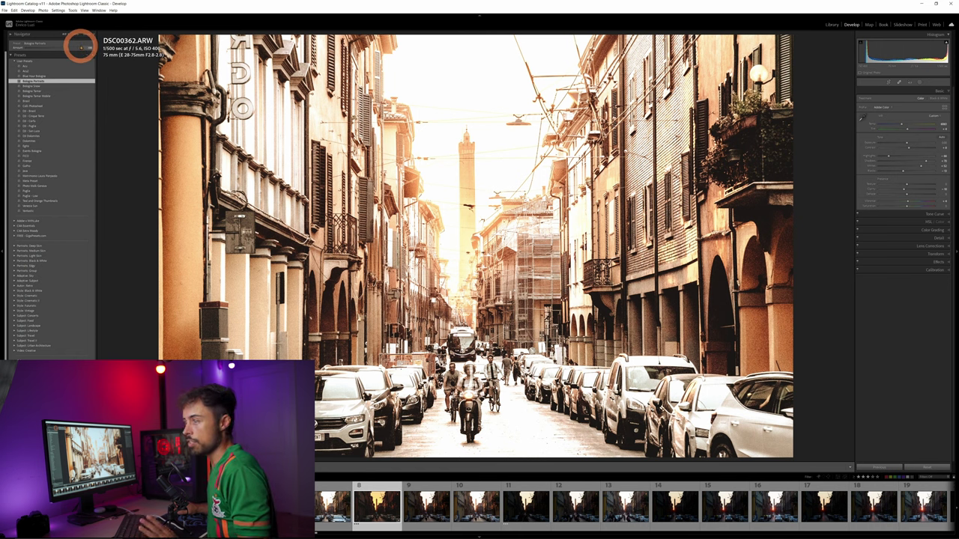
{"action": "left_click_drag", "start_coordinate": [80, 47], "coordinate": [47, 48]}
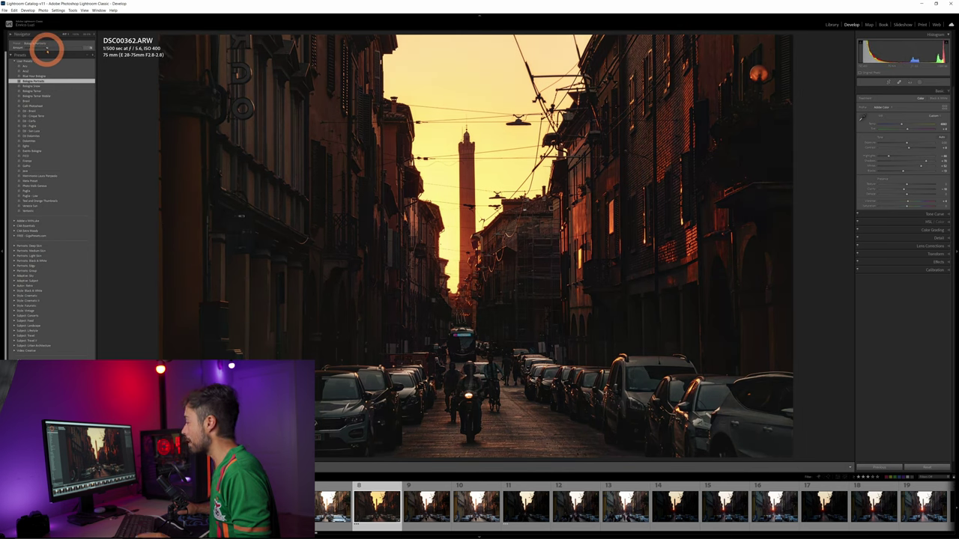
{"action": "mouse_move", "coordinate": [48, 48]}
{"action": "left_mouse_down"}
{"action": "mouse_move", "coordinate": [36, 50]}
{"action": "mouse_move", "coordinate": [44, 47]}
{"action": "left_mouse_up"}
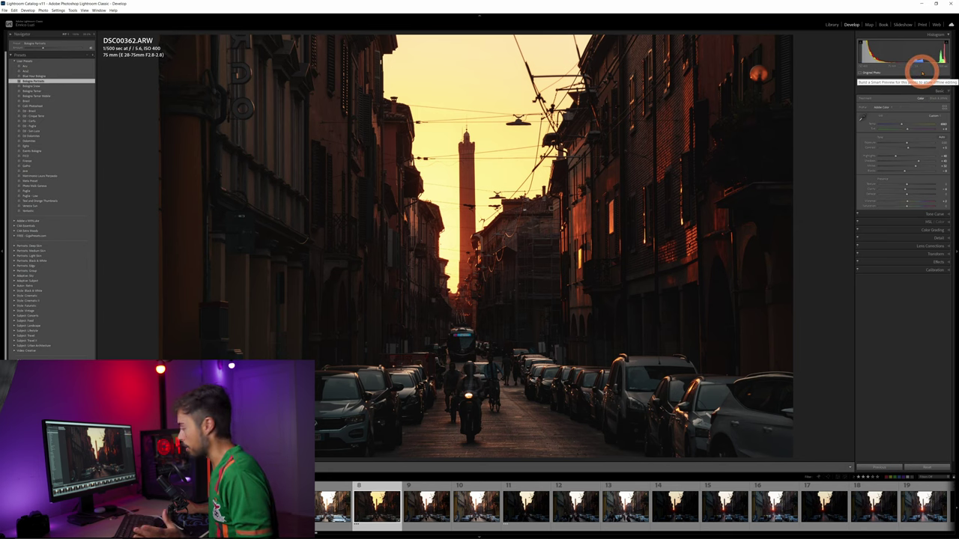
Add a Select Sky AI mask covering the whole sky around the Bologna tower
{"action": "key", "text": "ctrl+alt"}
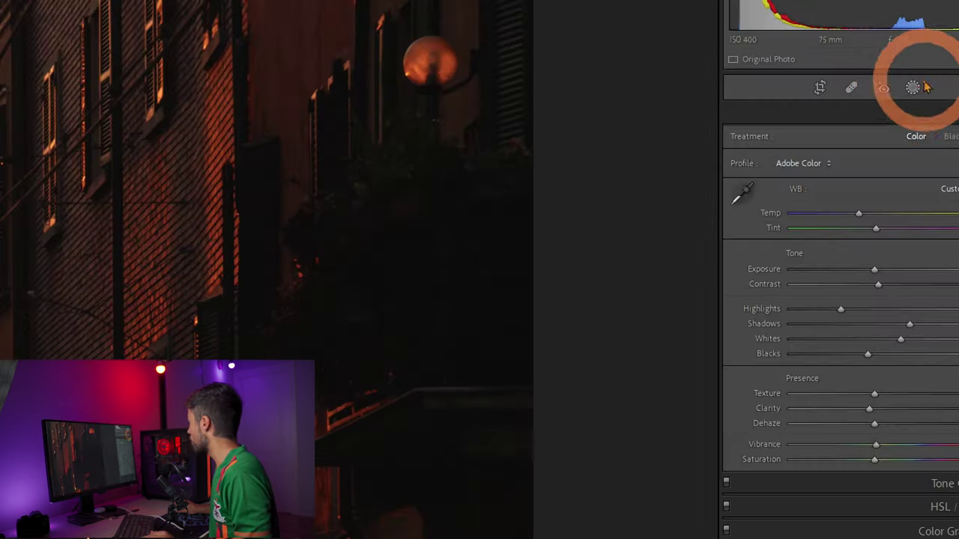
{"action": "left_click", "coordinate": [915, 87]}
{"action": "left_click", "coordinate": [916, 87]}
{"action": "left_click", "coordinate": [916, 87]}
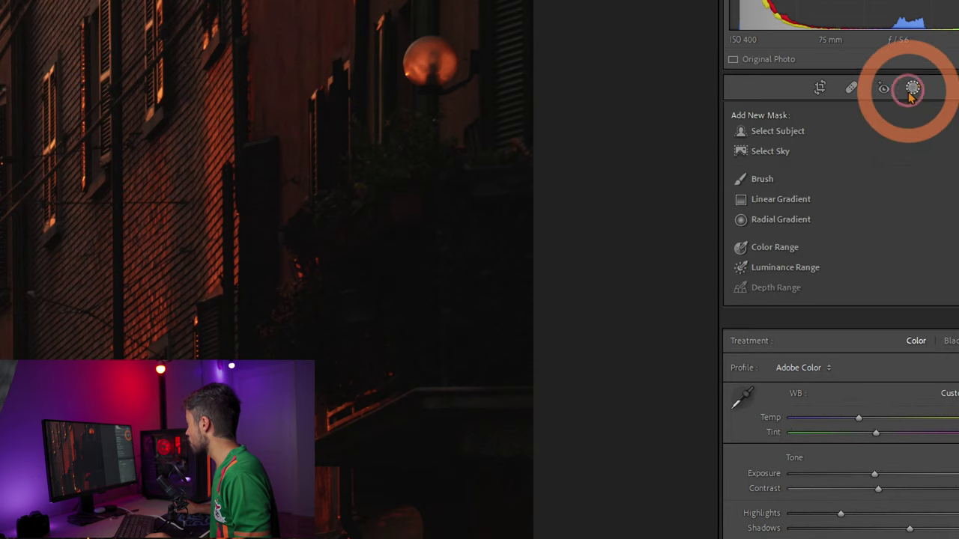
{"action": "left_click", "coordinate": [769, 152]}
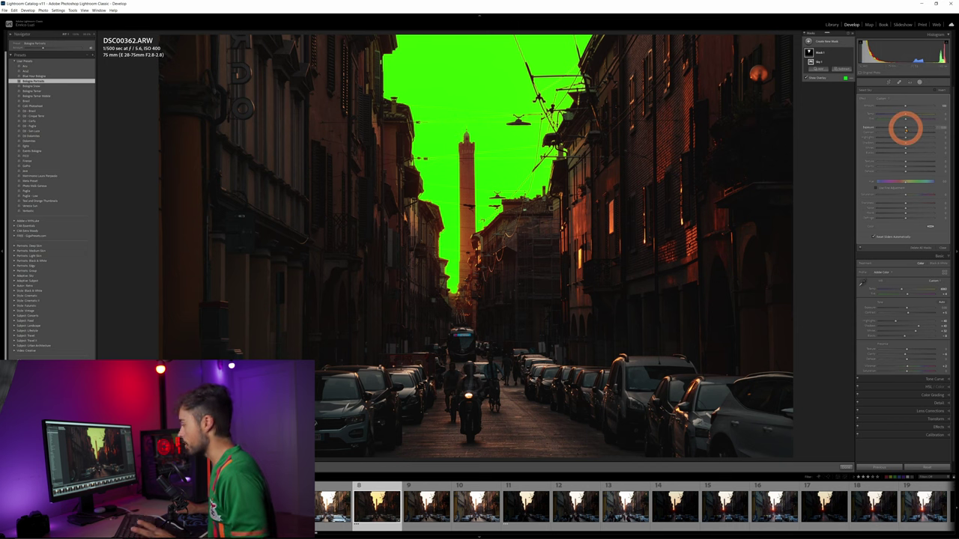
Lower the sky mask's Exposure, shift Hue toward pink and tune Amount for a deep pinkish red
{"action": "left_click_drag", "start_coordinate": [906, 129], "coordinate": [923, 115]}
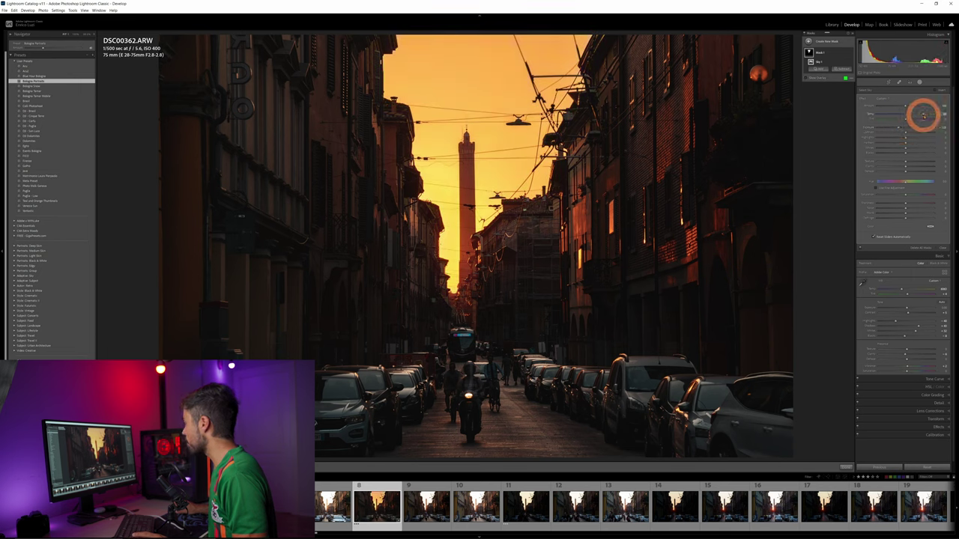
{"action": "left_click_drag", "start_coordinate": [905, 182], "coordinate": [901, 180]}
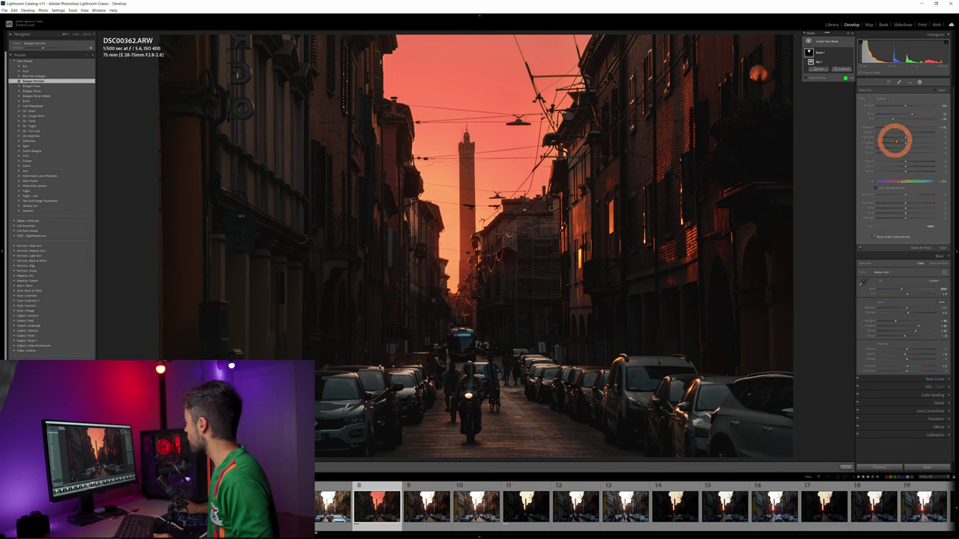
{"action": "key", "text": "ctrl+alt"}
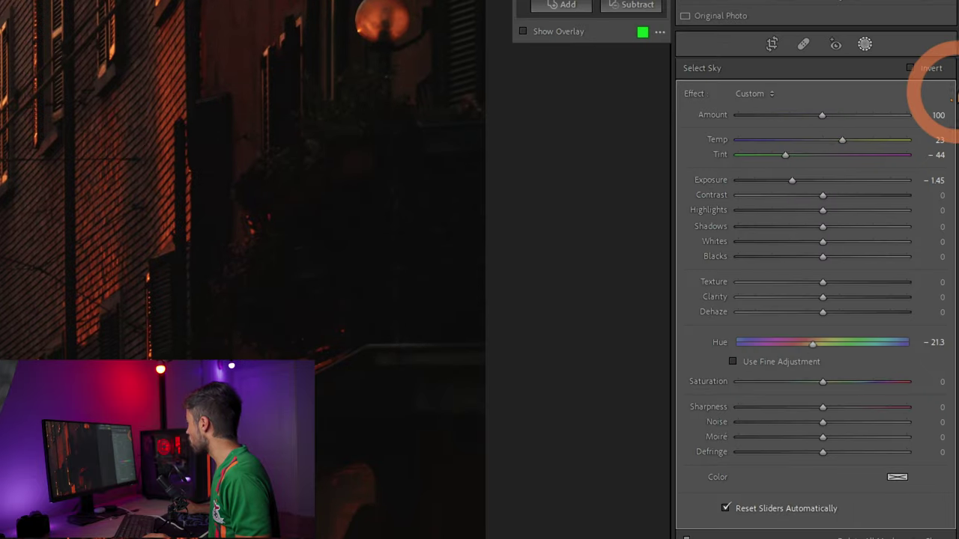
{"action": "mouse_move", "coordinate": [822, 115]}
{"action": "left_mouse_down"}
{"action": "mouse_move", "coordinate": [792, 123]}
{"action": "mouse_move", "coordinate": [873, 117]}
{"action": "mouse_move", "coordinate": [824, 113]}
{"action": "left_mouse_up"}
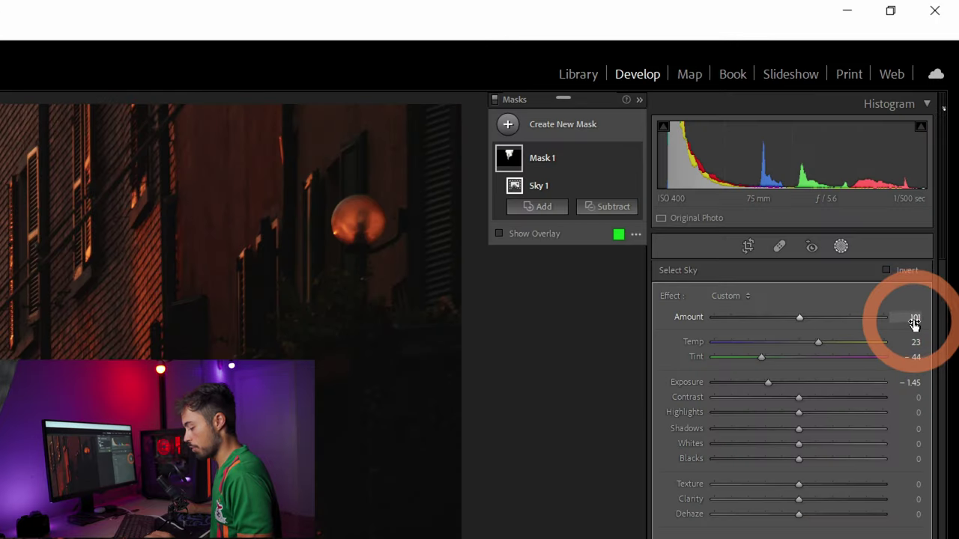
{"action": "key", "text": "alt"}
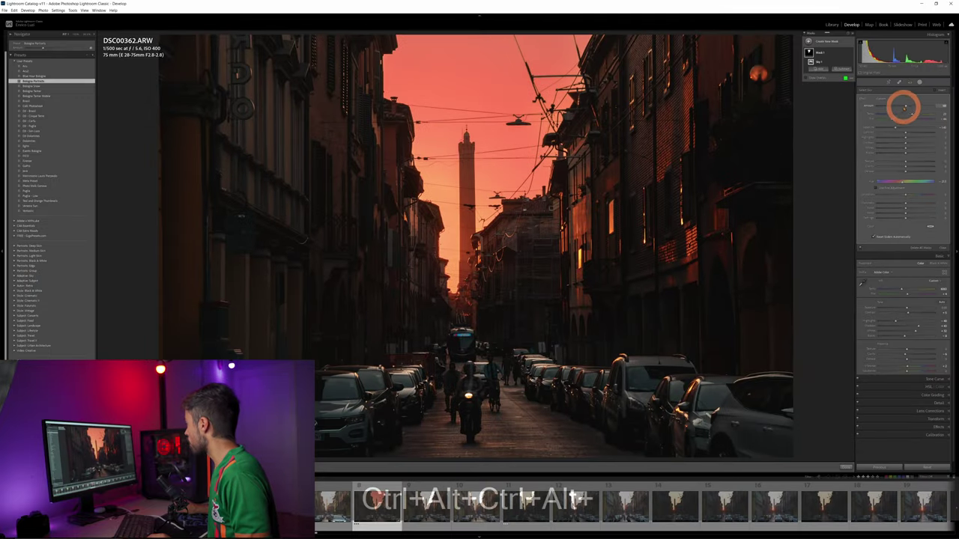
{"action": "left_click_drag", "start_coordinate": [904, 107], "coordinate": [861, 105]}
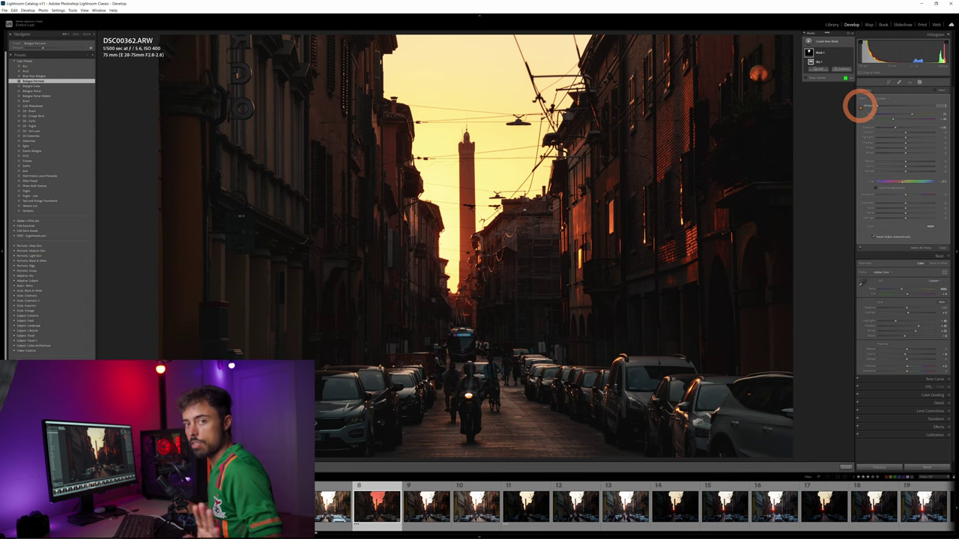
{"action": "mouse_move", "coordinate": [918, 105]}
{"action": "left_mouse_down"}
{"action": "mouse_move", "coordinate": [934, 104]}
{"action": "mouse_move", "coordinate": [907, 105]}
{"action": "left_mouse_up"}
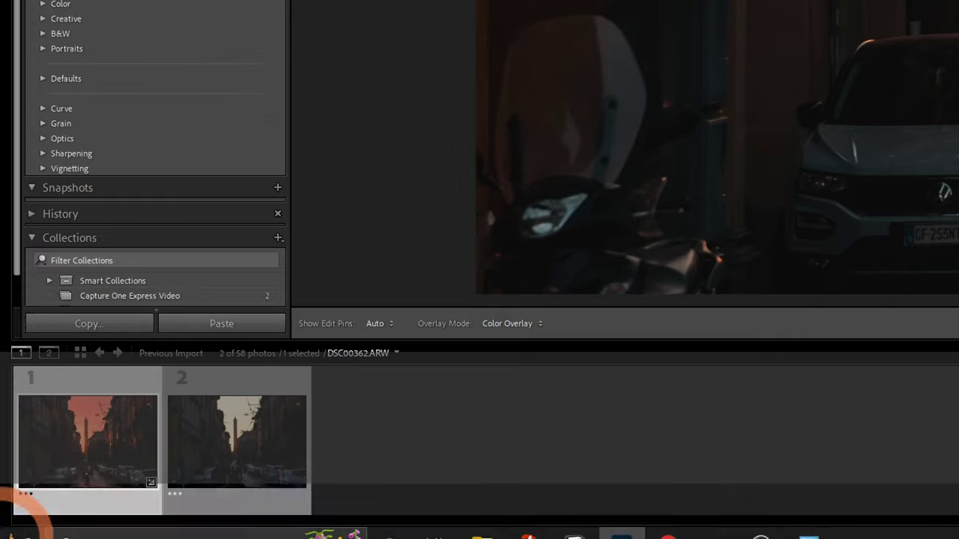
Add DSC00365.ARW to the selection and synchronize the sky mask to it with Masking ticked
{"action": "left_click", "coordinate": [79, 506]}
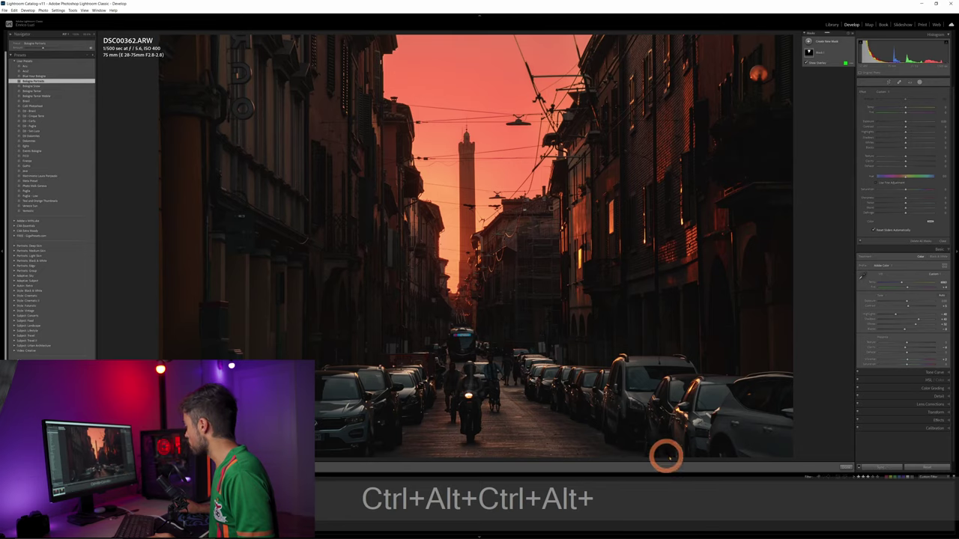
{"action": "key", "text": "ctrl+alt"}
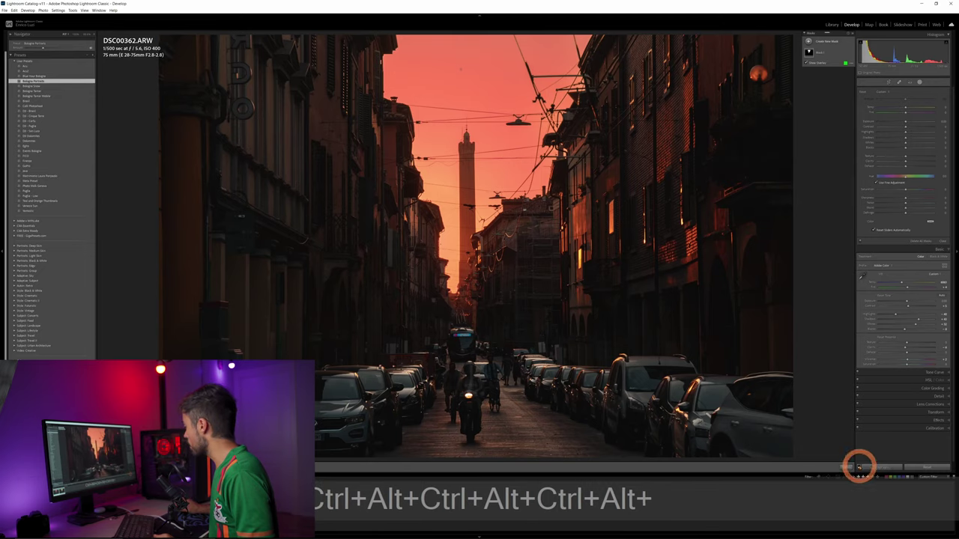
{"action": "left_click", "coordinate": [859, 467]}
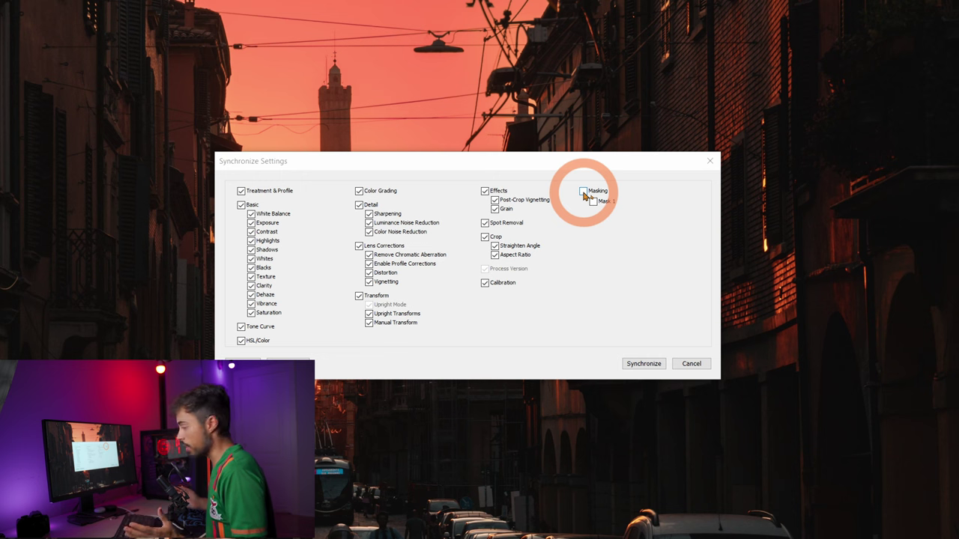
{"action": "left_click", "coordinate": [584, 192]}
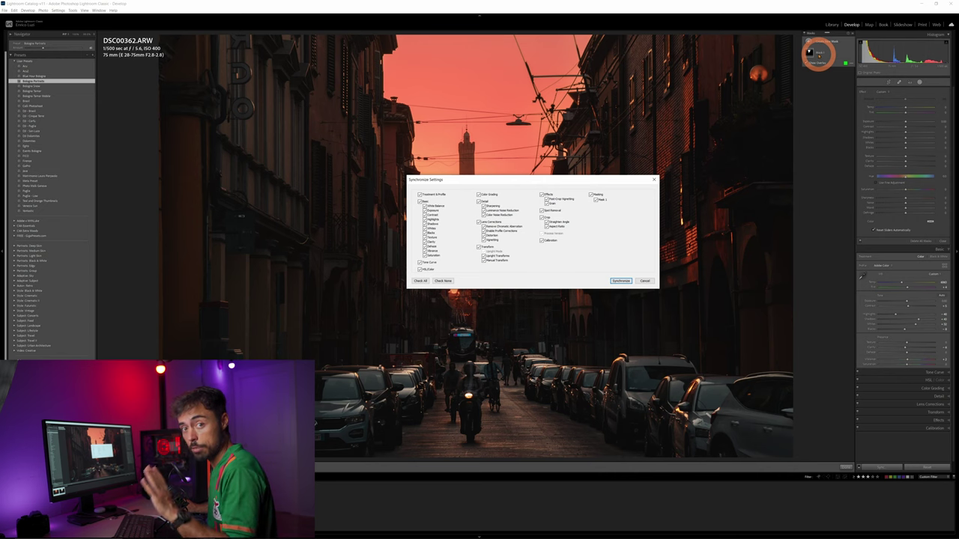
{"action": "left_click", "coordinate": [622, 281]}
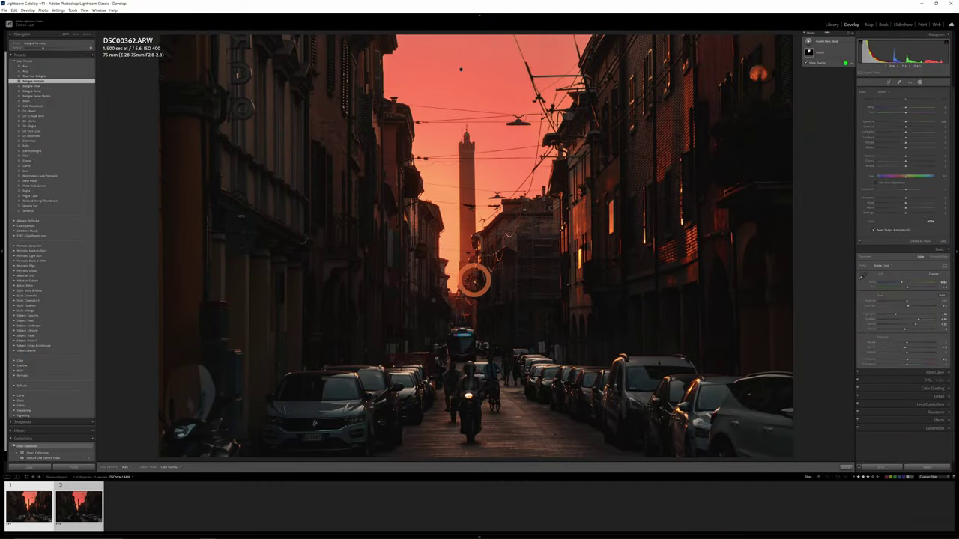
Verify Mask 1's overlay on DSC00365.ARW, then return to the Library grid
{"action": "left_click", "coordinate": [80, 492]}
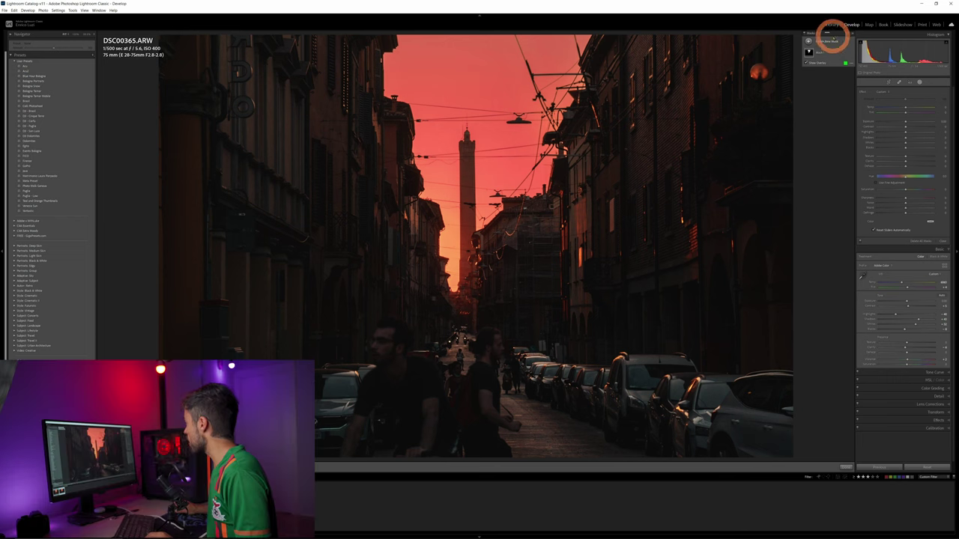
{"action": "left_click", "coordinate": [816, 54]}
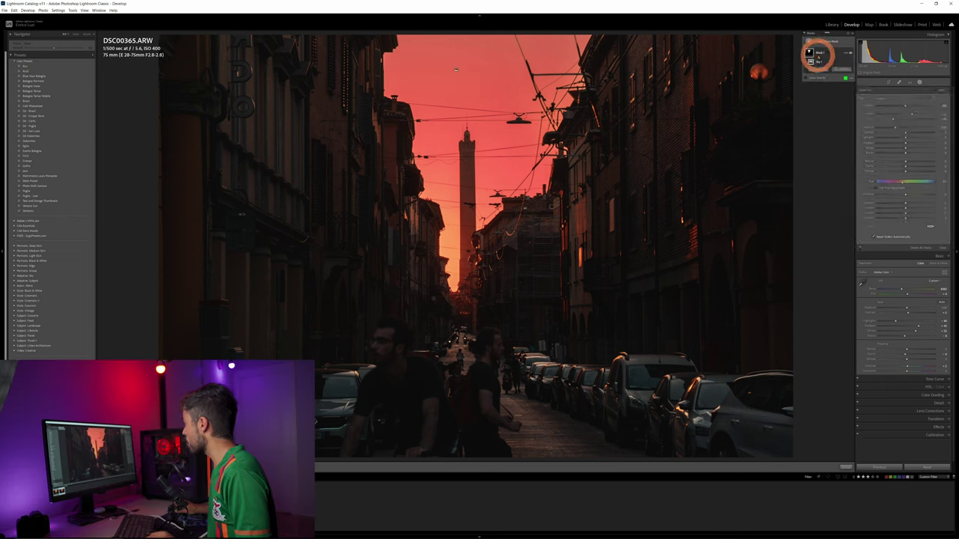
{"action": "left_click", "coordinate": [810, 78]}
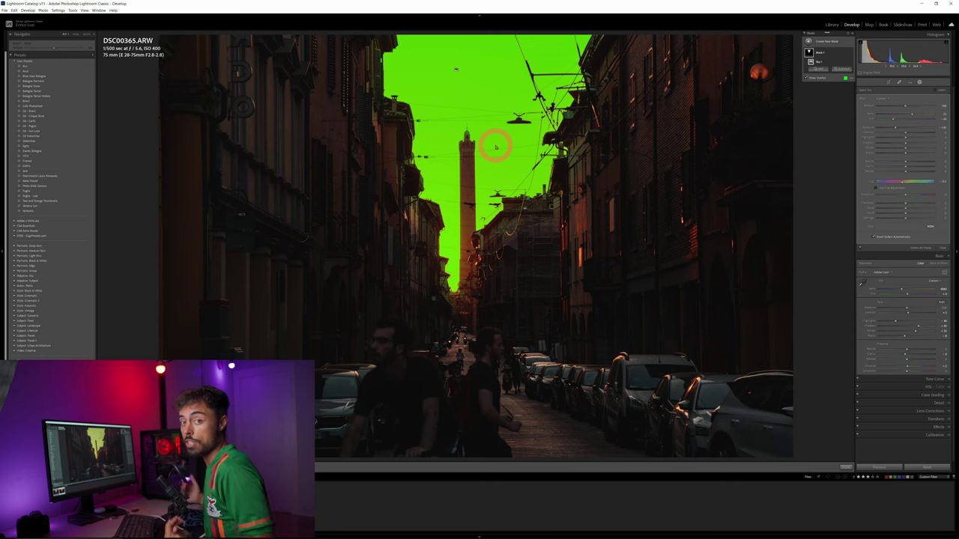
{"action": "key", "text": "g"}
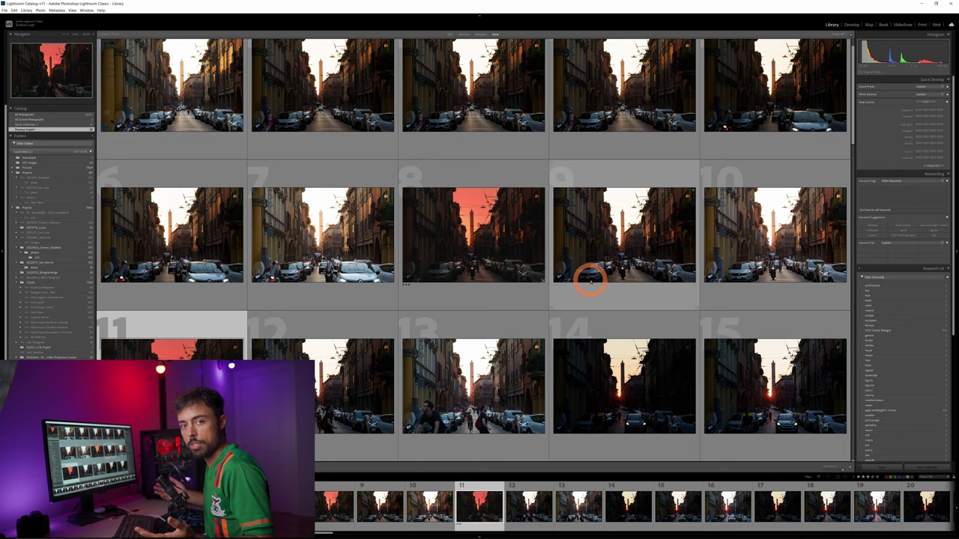
Select photo 8 in the grid and scroll down to review the synced pink skies
{"action": "scroll", "coordinate": [590, 280], "scroll_direction": "up", "scroll_amount": 1}
{"action": "left_click", "coordinate": [470, 204]}
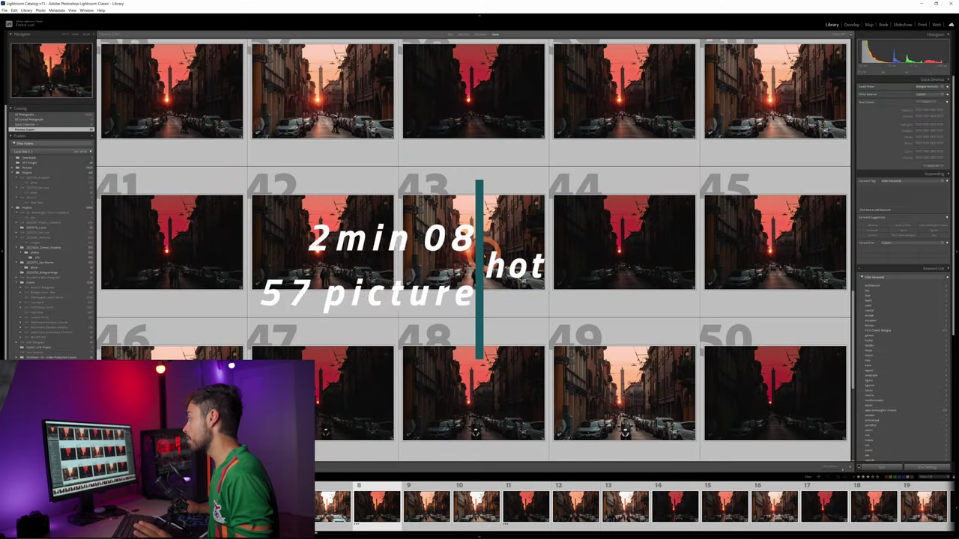
{"action": "scroll", "coordinate": [485, 251], "scroll_direction": "down", "scroll_amount": 5}
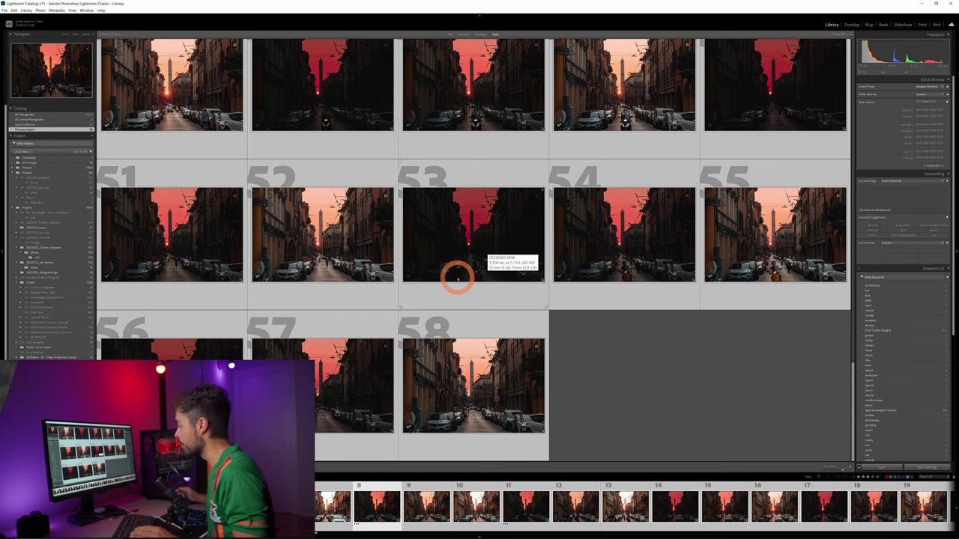
Open DSC00041.ARW, add a Select Subject mask on the woman in the hat, and adjust its tint
{"action": "left_click", "coordinate": [558, 512]}
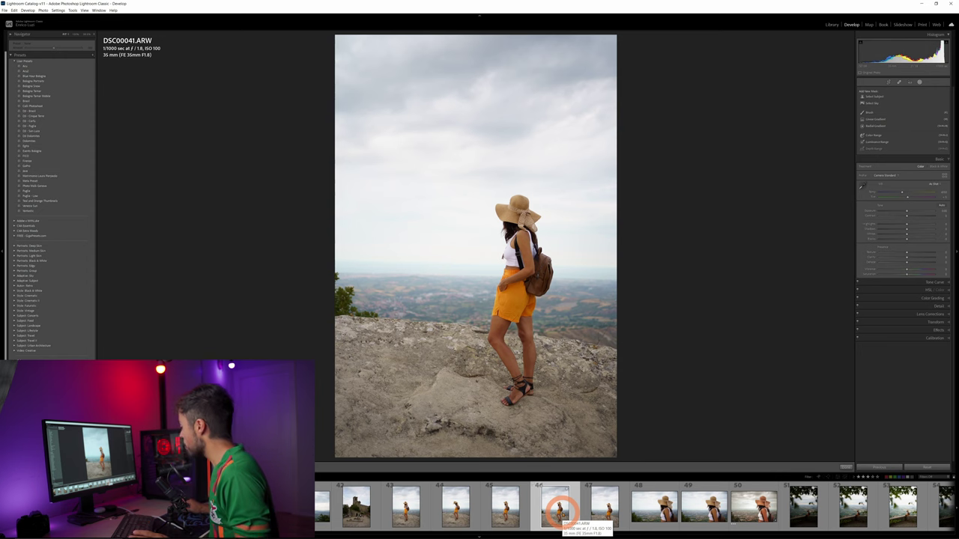
{"action": "left_click", "coordinate": [593, 507]}
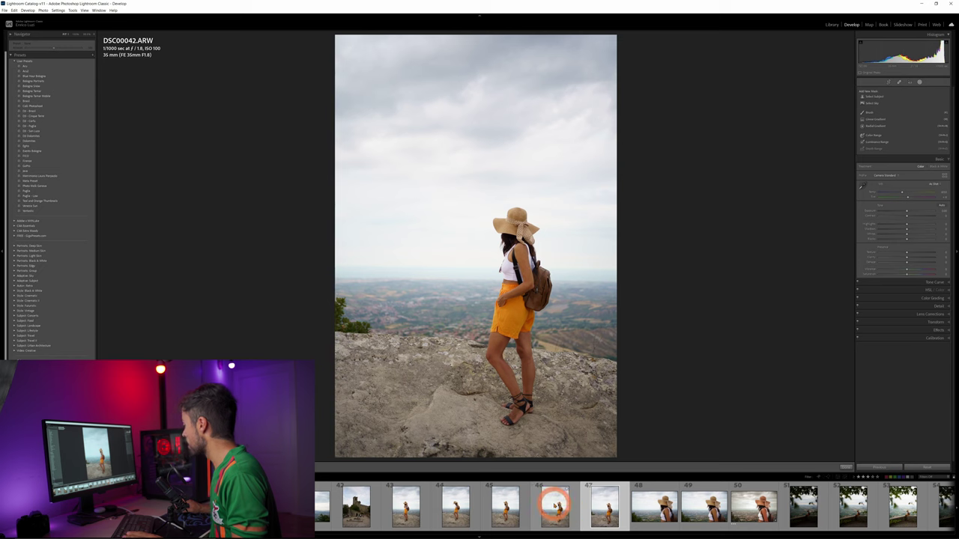
{"action": "left_click", "coordinate": [554, 506]}
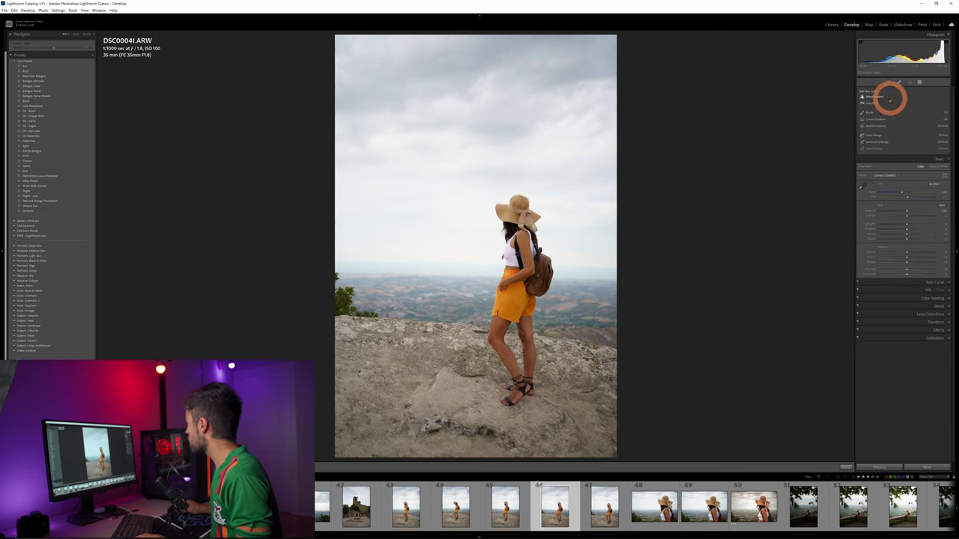
{"action": "left_click", "coordinate": [890, 97]}
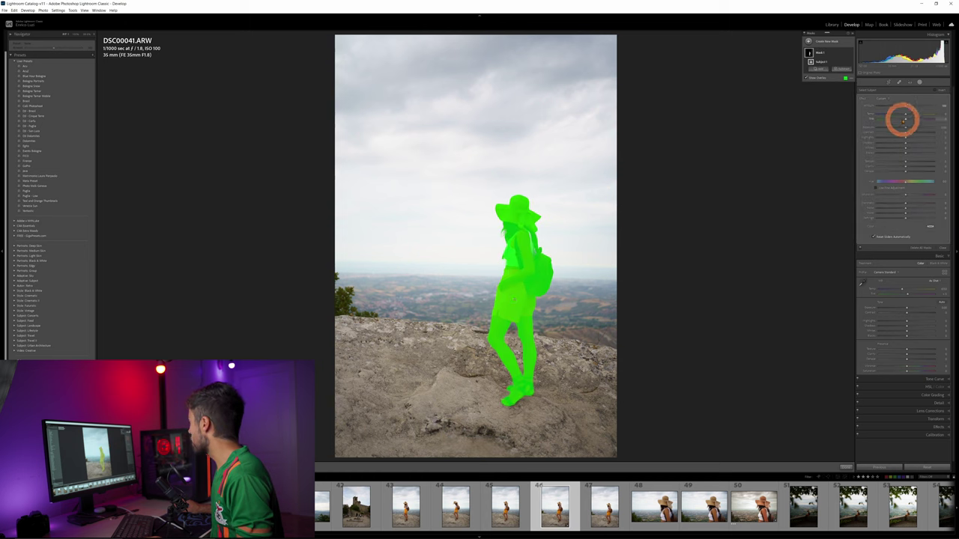
{"action": "left_click", "coordinate": [906, 128]}
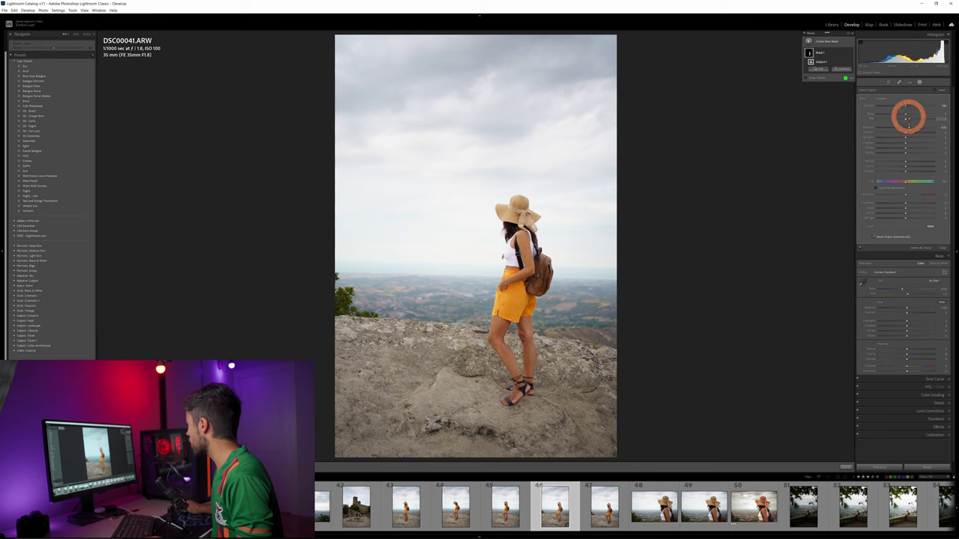
{"action": "left_click_drag", "start_coordinate": [908, 116], "coordinate": [918, 114]}
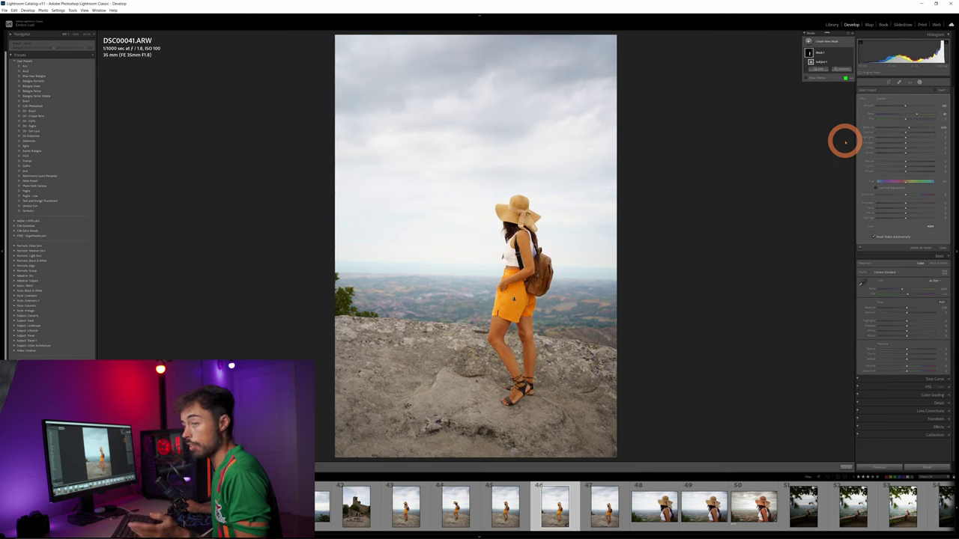
Add photo 47 to the selection and synchronize the subject mask to it
{"action": "left_click", "coordinate": [601, 493], "text": "ctrl"}
{"action": "left_click", "coordinate": [872, 468]}
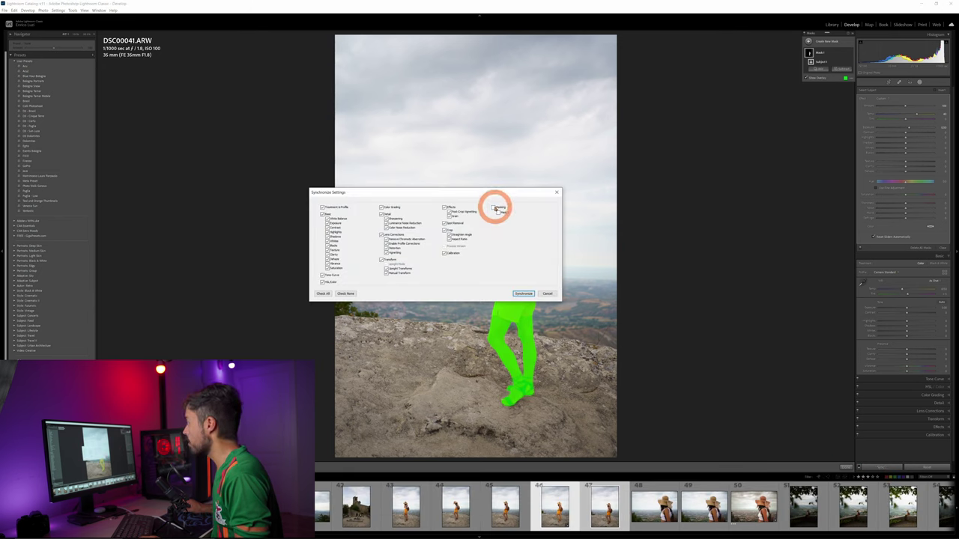
{"action": "left_click", "coordinate": [523, 293]}
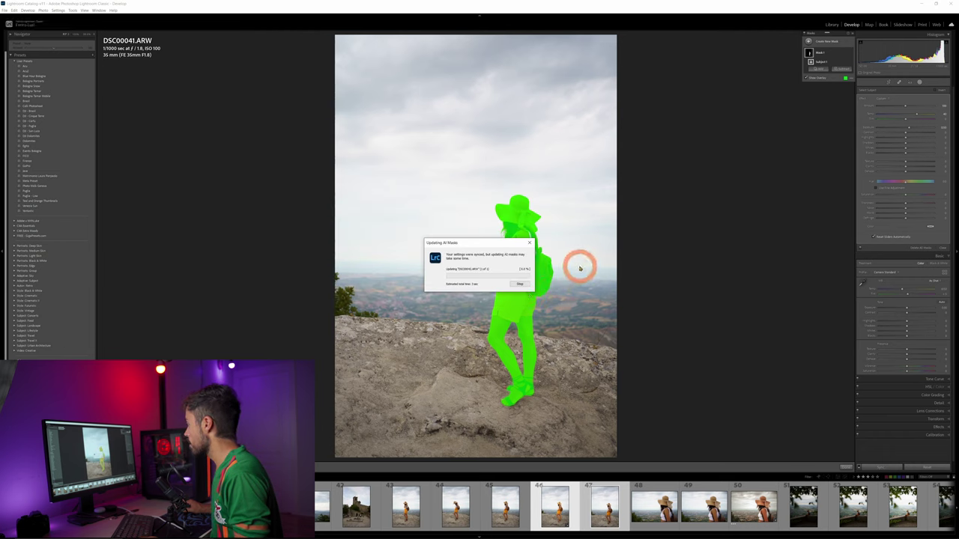
Open DSC00042.ARW, select the copied subject mask and hide its green overlay
{"action": "left_click", "coordinate": [583, 506]}
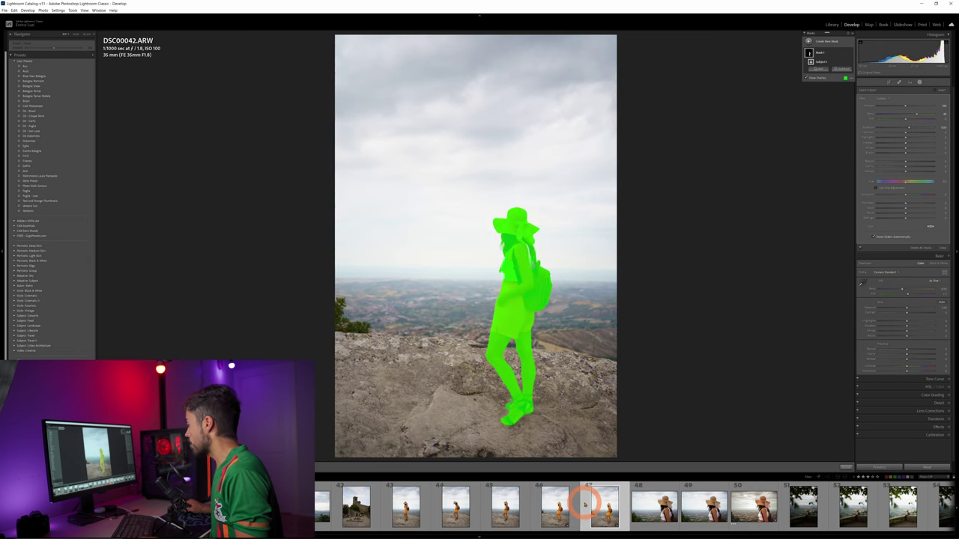
{"action": "left_click", "coordinate": [532, 275]}
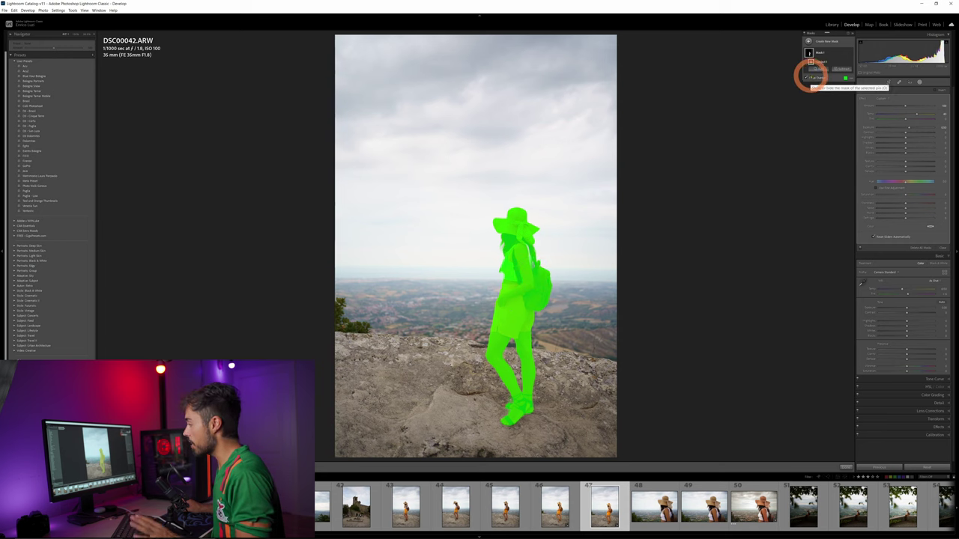
{"action": "left_click", "coordinate": [805, 77]}
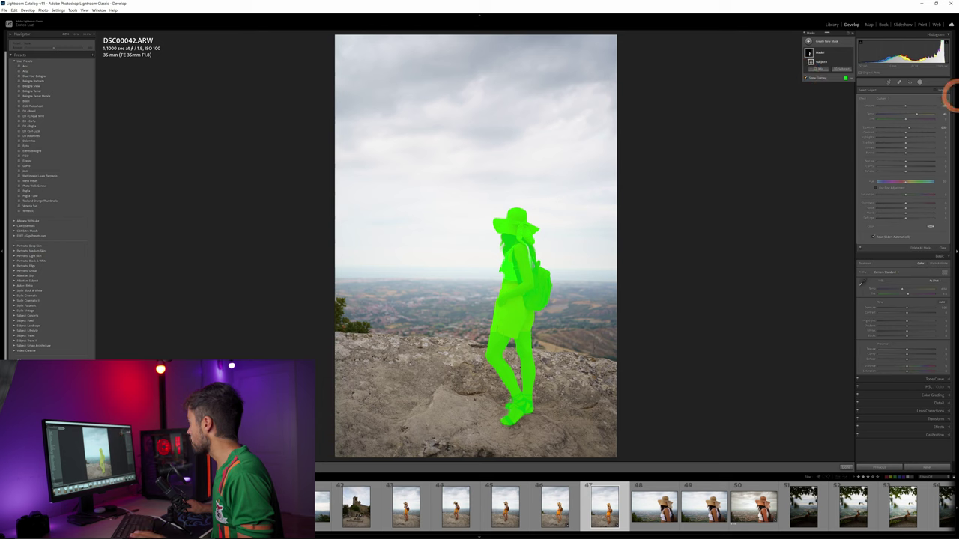
{"action": "left_click", "coordinate": [813, 78]}
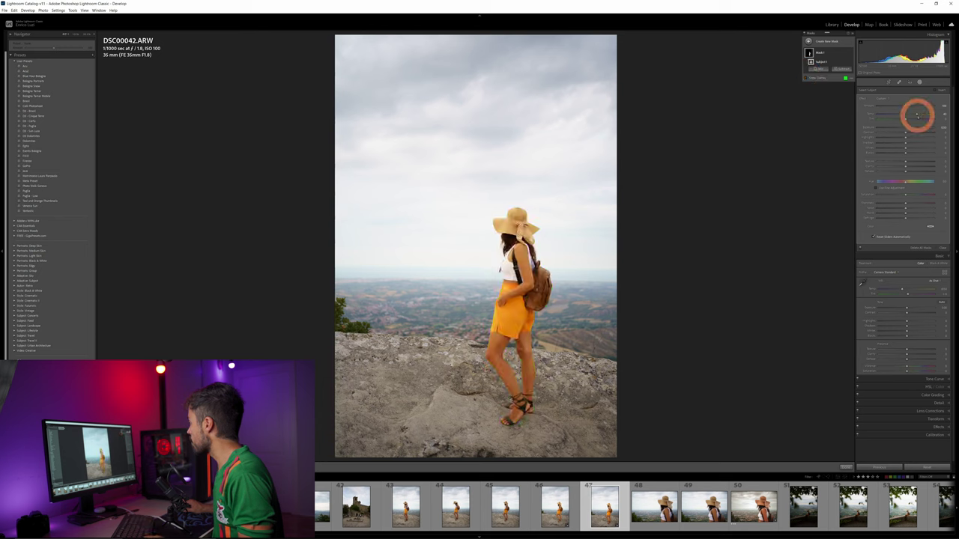